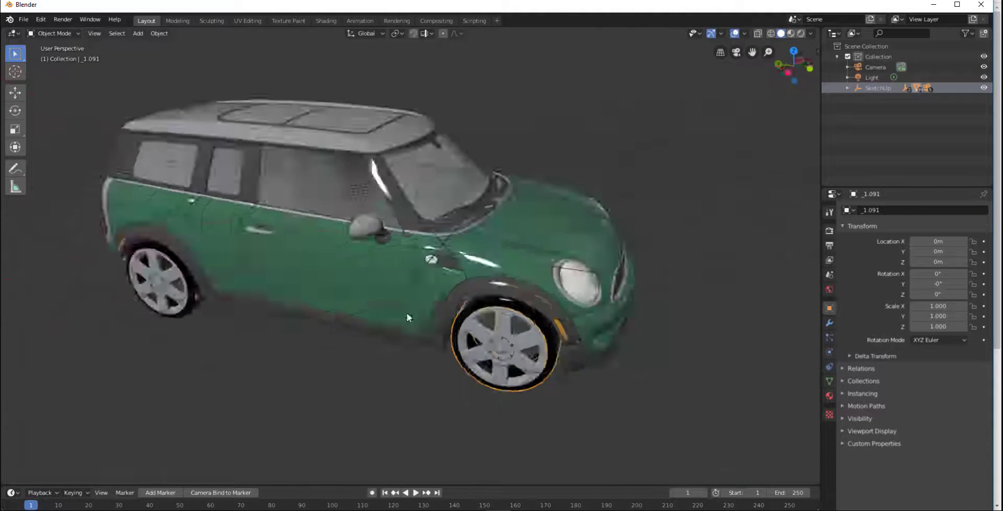
Raise the whole SketchUp car model along Z to about 0.99 m so its wheels meet the ground grid.
middle_drag(406, 312, 369, 300)
scroll(406, 292, down, 3)
click(16, 93)
click(878, 88)
drag(426, 182, 426, 107)
middle_drag(674, 181, 637, 202)
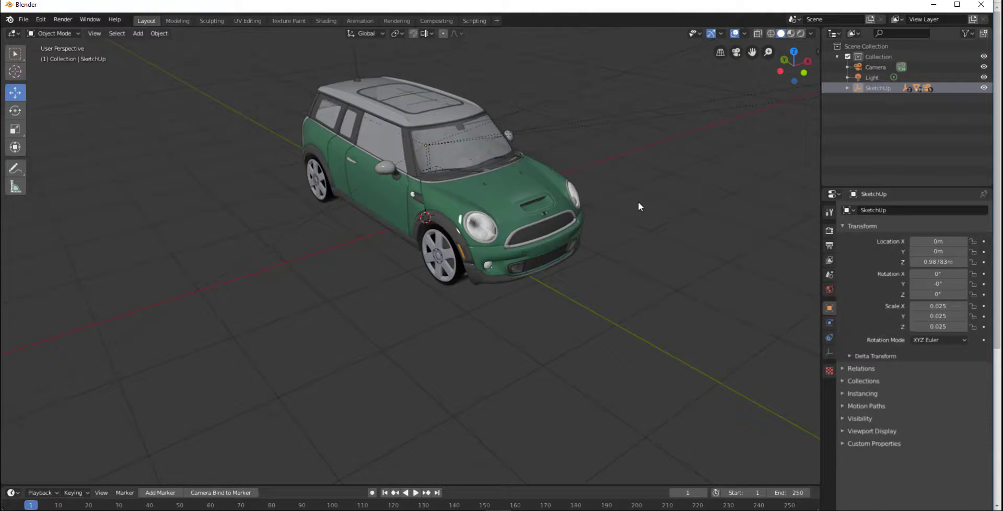
Add a grid mesh under the car, scale it to about 6.42, and display the viewport in rendered shading.
key(shift+a)
mouse_move(638, 203)
click(678, 290)
key(s)
click(9, 263)
mouse_move(308, 305)
middle_down()
mouse_move(303, 262)
mouse_move(308, 300)
middle_up()
mouse_move(360, 217)
shift+middle_down()
mouse_move(317, 343)
mouse_move(326, 308)
shift+middle_up()
click(801, 33)
mouse_move(577, 269)
middle_down()
mouse_move(515, 271)
mouse_move(658, 264)
mouse_move(590, 300)
middle_up()
scroll(362, 267, down, 5)
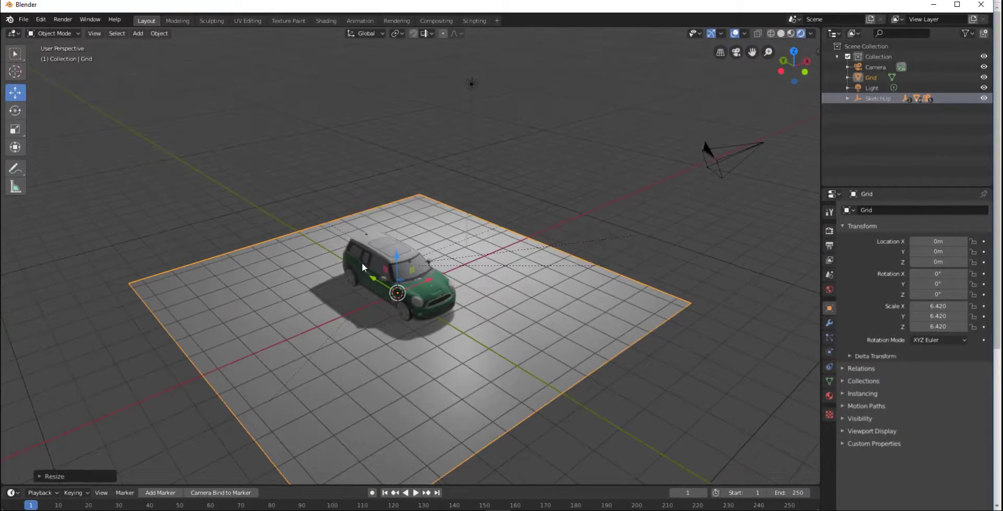
Duplicate the scene light, move the copy to another spot above the car, and rotate it.
click(471, 84)
key(shift+d)
click(309, 185)
middle_drag(473, 303, 543, 273)
drag(214, 183, 395, 183)
middle_drag(546, 208, 555, 191)
key(r)
click(599, 242)
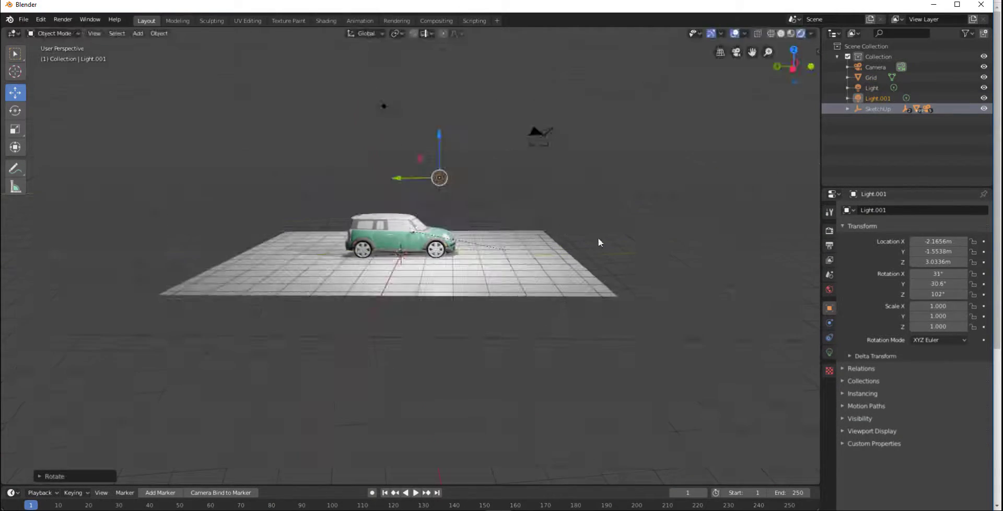
Choose a tinted colour for the duplicated light.
click(829, 353)
click(943, 268)
drag(935, 160, 938, 178)
drag(938, 178, 910, 172)
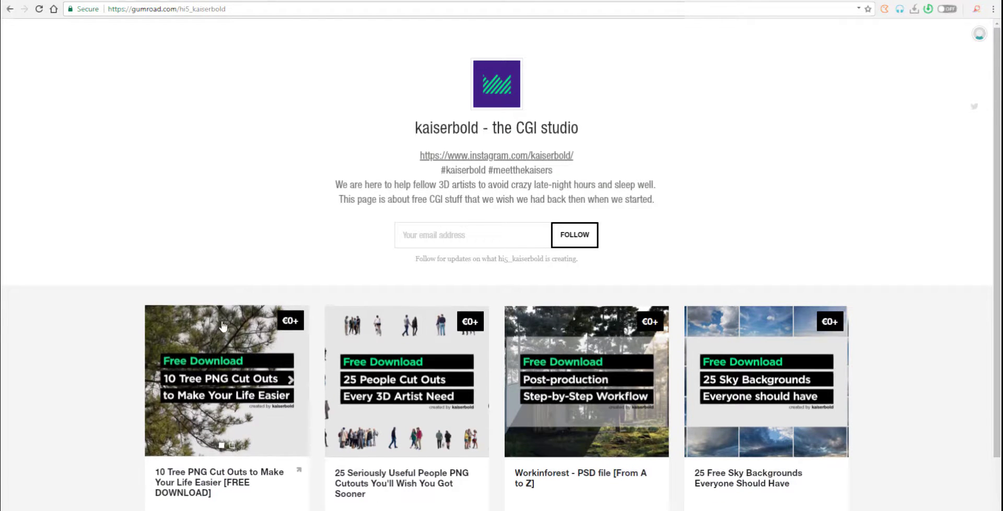
scroll(272, 339, down, 2)
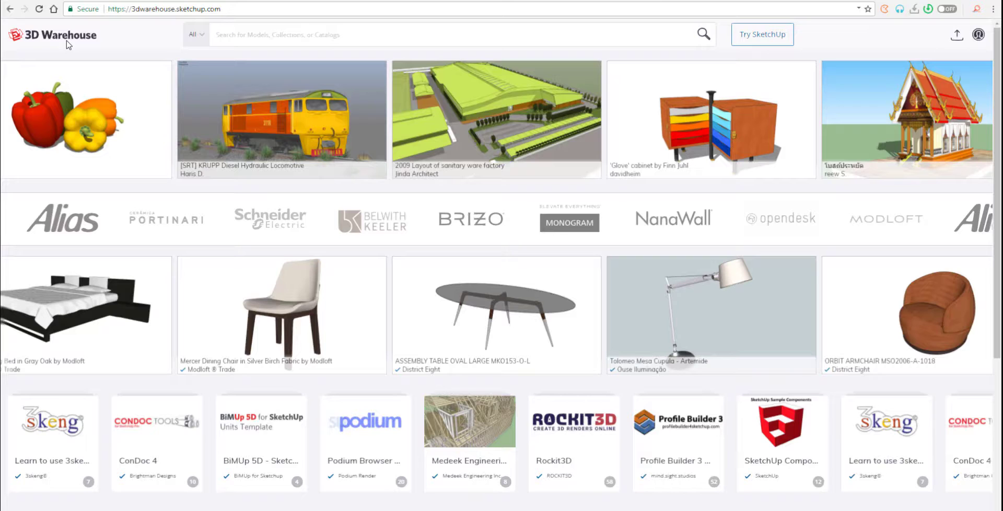
Search 3D Warehouse for "car" and open the page of the DKW off-road vehicle model.
click(343, 35)
text(car)
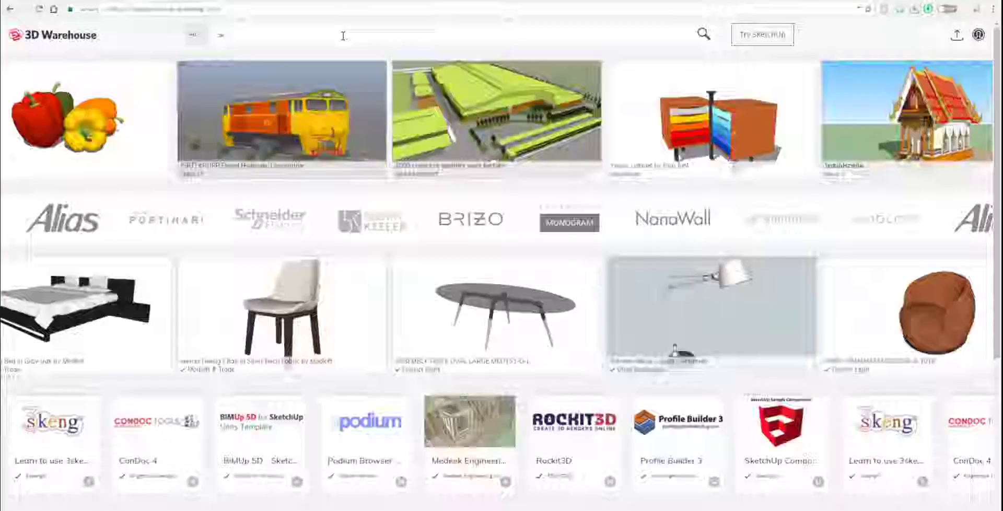
key(Return)
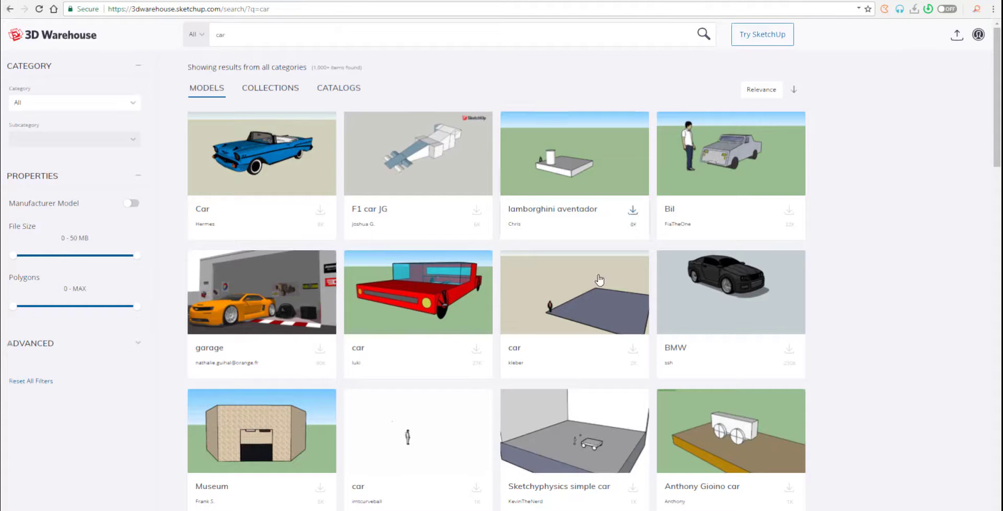
scroll(674, 349, down, 6)
scroll(674, 360, down, 5)
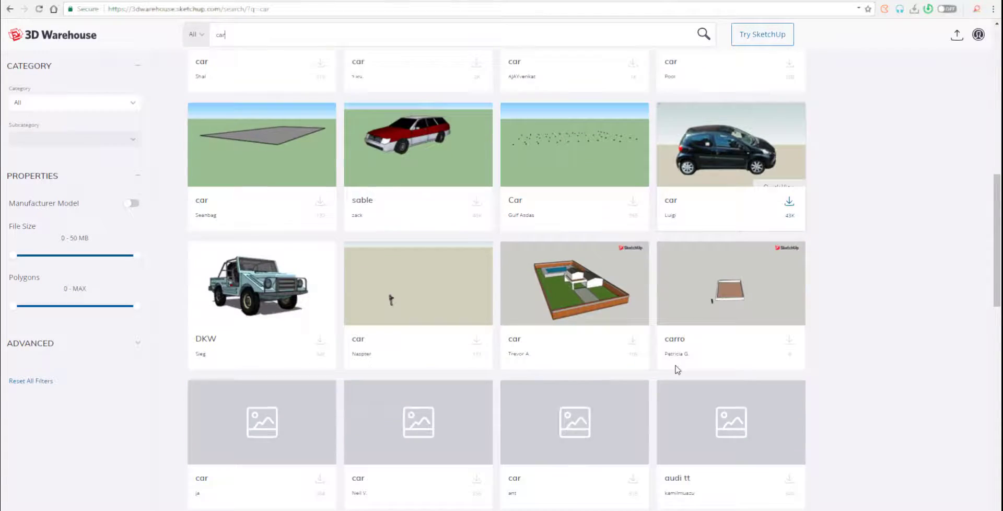
scroll(329, 405, up, 3)
click(238, 400)
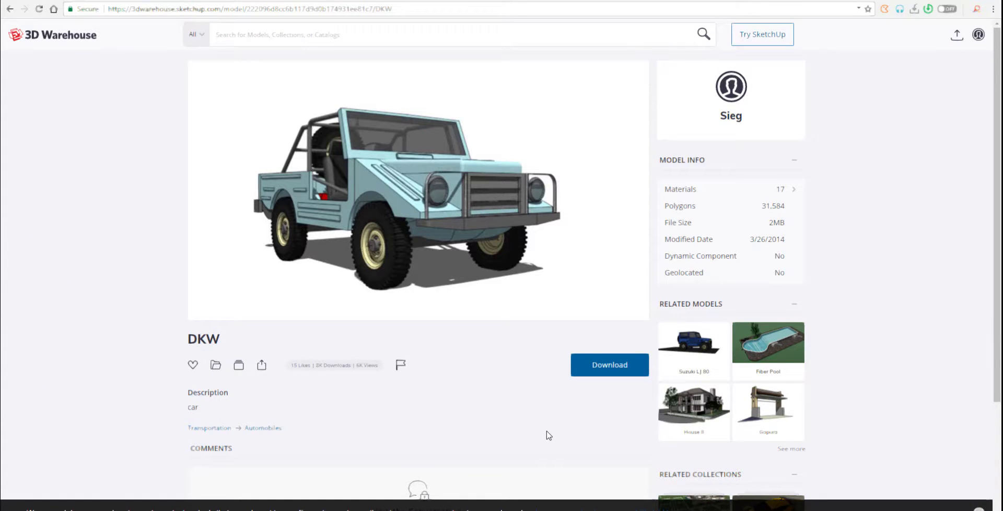
Download the DKW model as a Collada file and switch to Blender to bring up its import formats.
click(641, 369)
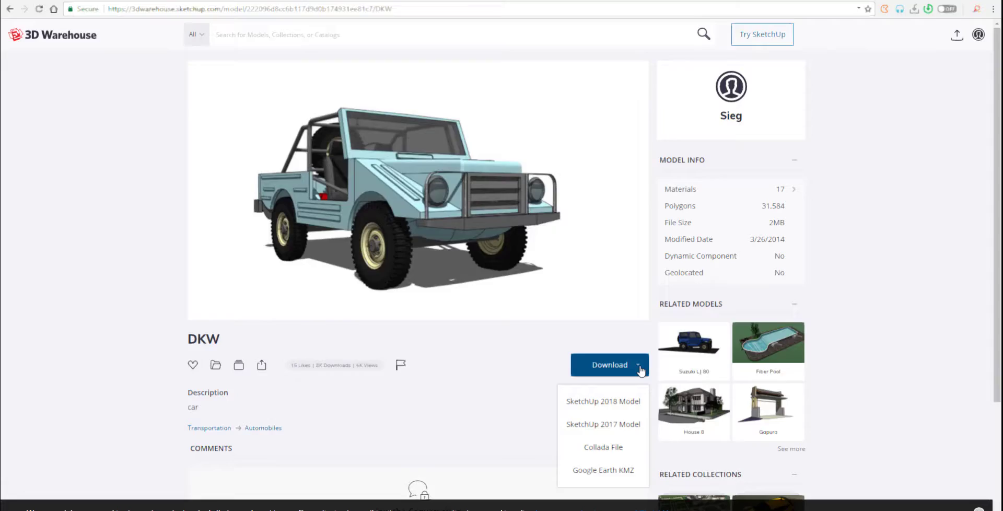
click(599, 455)
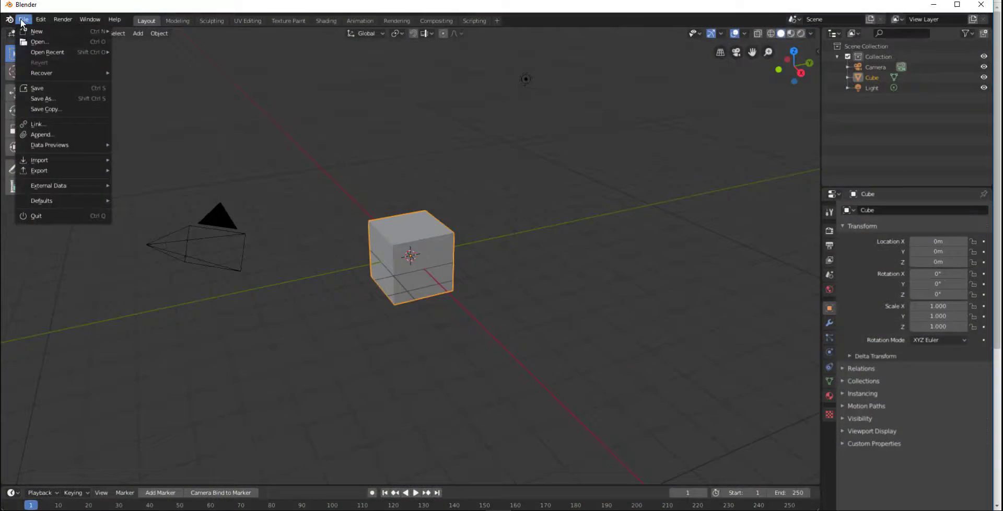
mouse_move(94, 158)
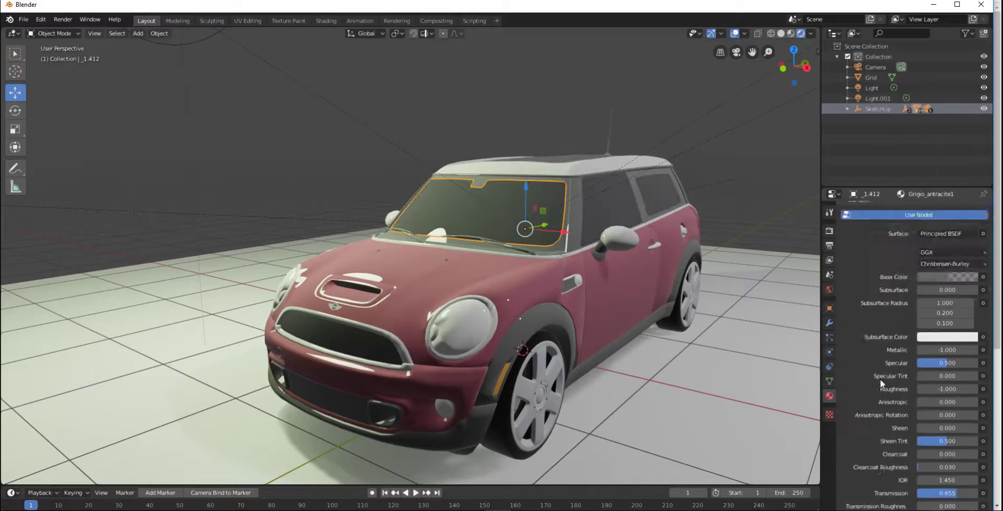
Replace the Principled BSDF surface shader on the car's windshield material.
click(940, 234)
click(882, 337)
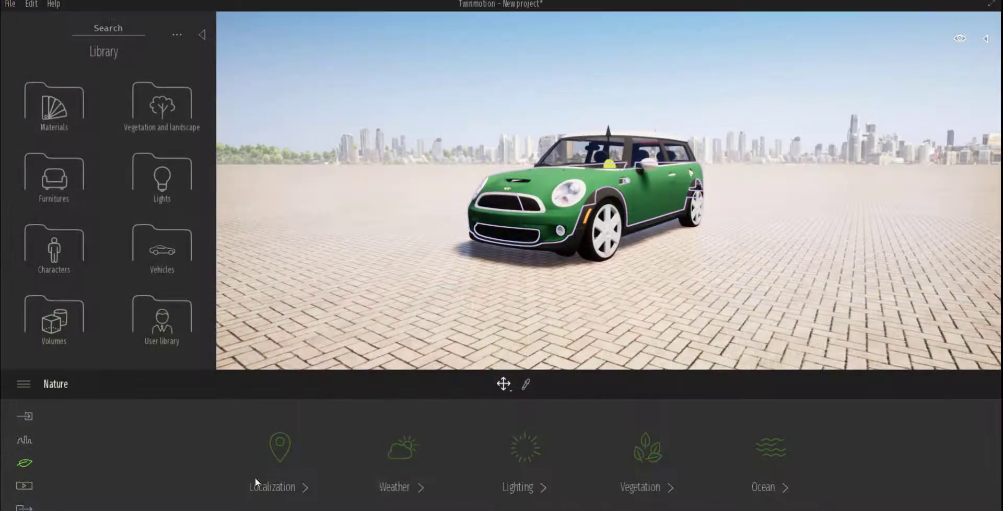
Switch to Twinmotion and shift the weather from full sun to light clouds.
click(403, 448)
mouse_move(85, 431)
mouse_down()
mouse_move(348, 434)
mouse_move(163, 432)
mouse_up()
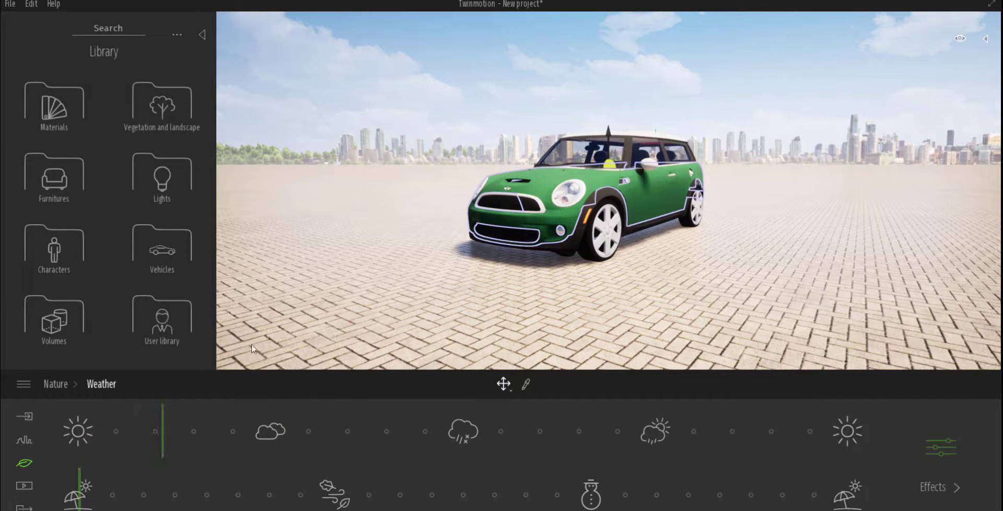
Sample the car body's paint material and recolour it to a muted brown.
click(548, 188)
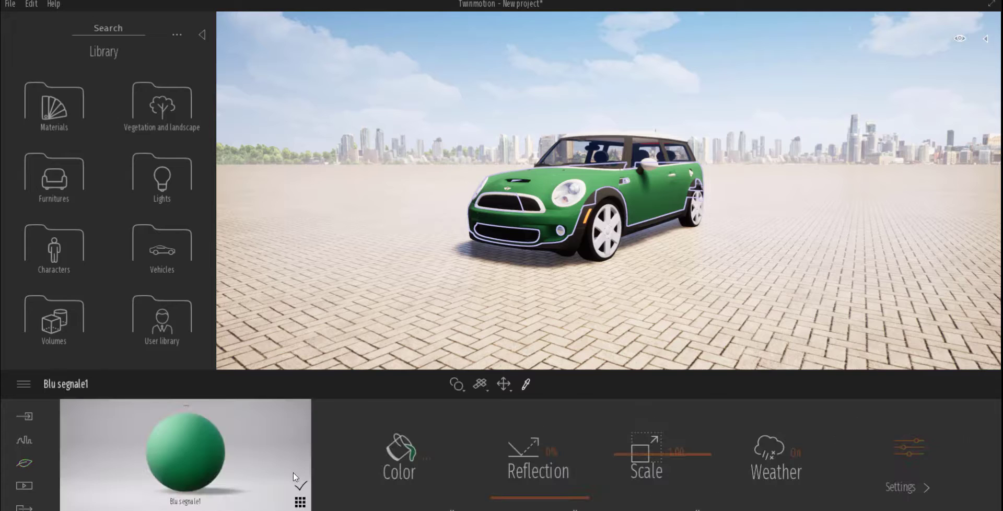
click(409, 455)
drag(405, 258, 432, 243)
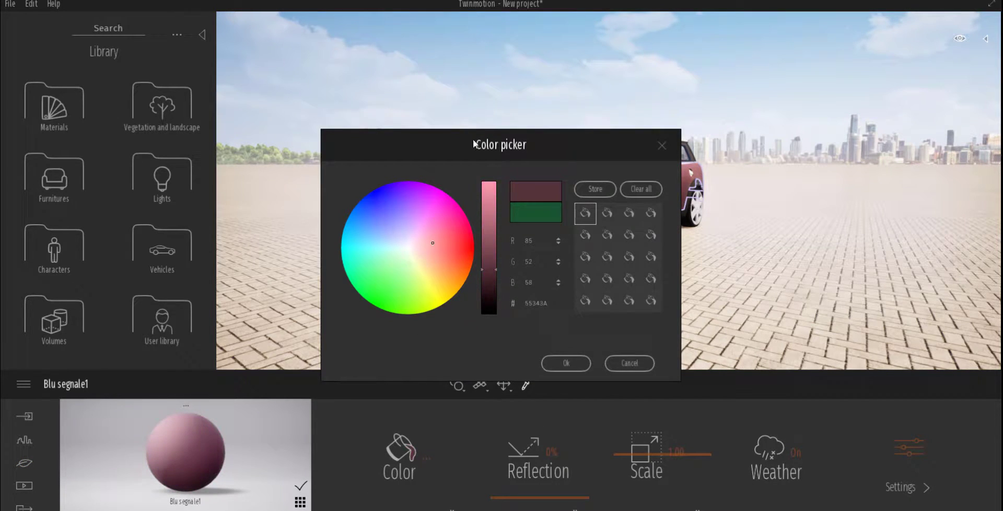
drag(472, 139, 191, 129)
mouse_move(201, 251)
mouse_down()
mouse_move(197, 273)
mouse_move(206, 252)
mouse_up()
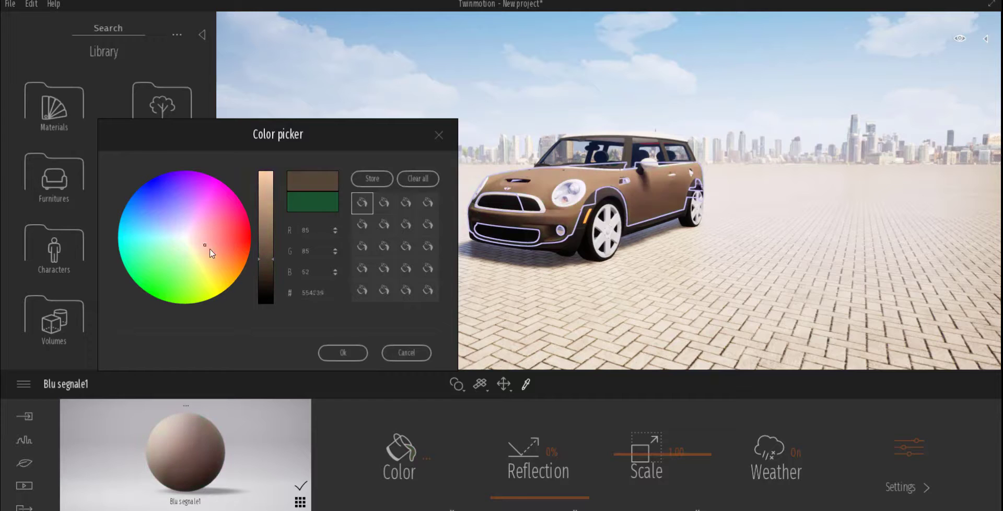
click(342, 359)
Set the season to just before autumn and shift the weather to between cloudy and rainy.
click(29, 465)
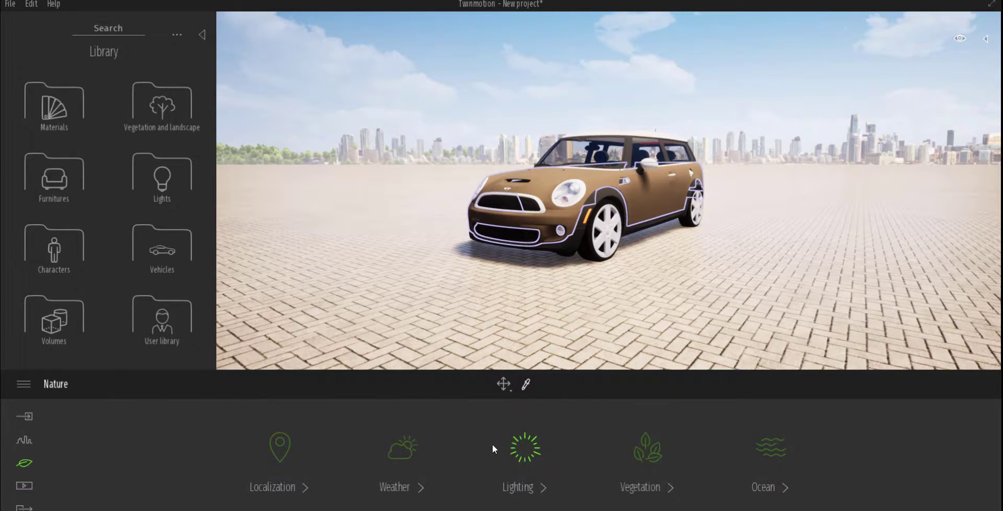
click(403, 448)
drag(161, 434, 190, 444)
drag(168, 487, 312, 491)
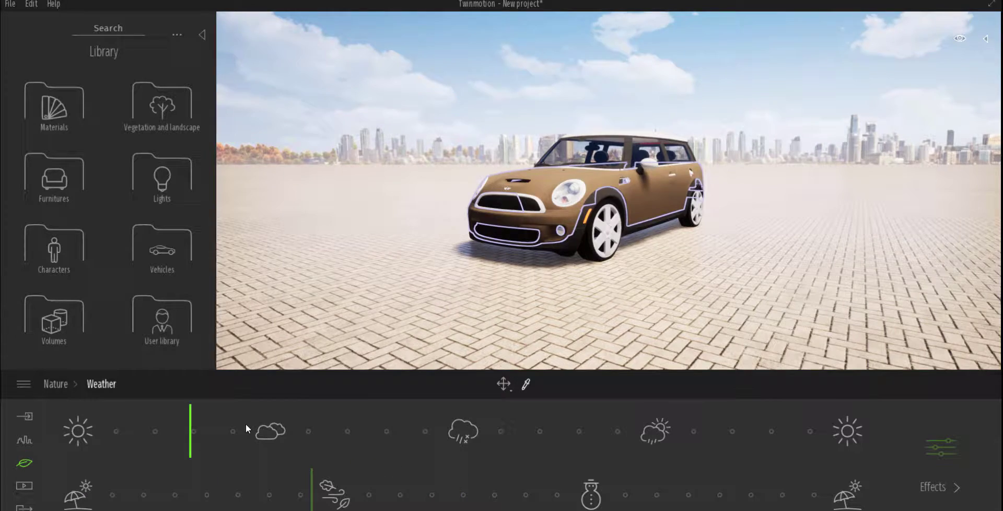
drag(192, 429, 396, 428)
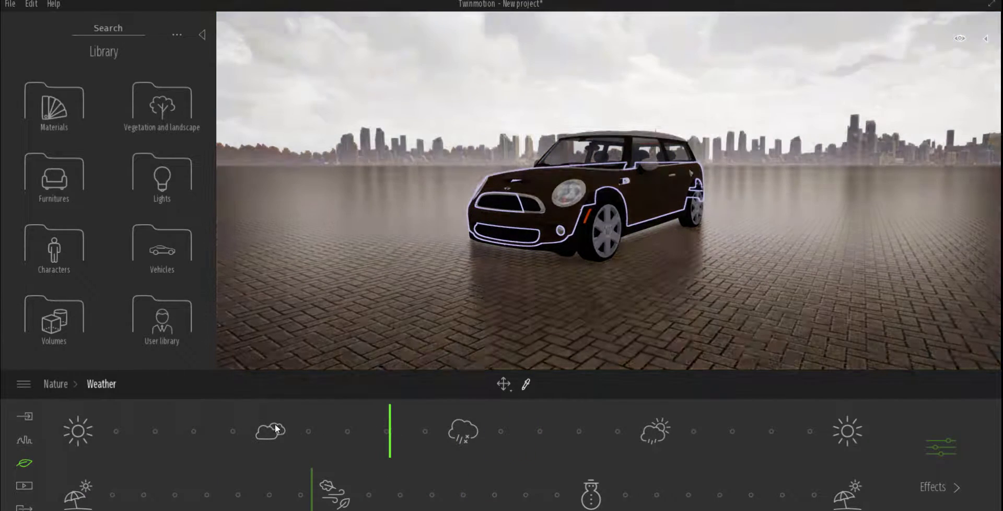
middle_drag(632, 153, 554, 211)
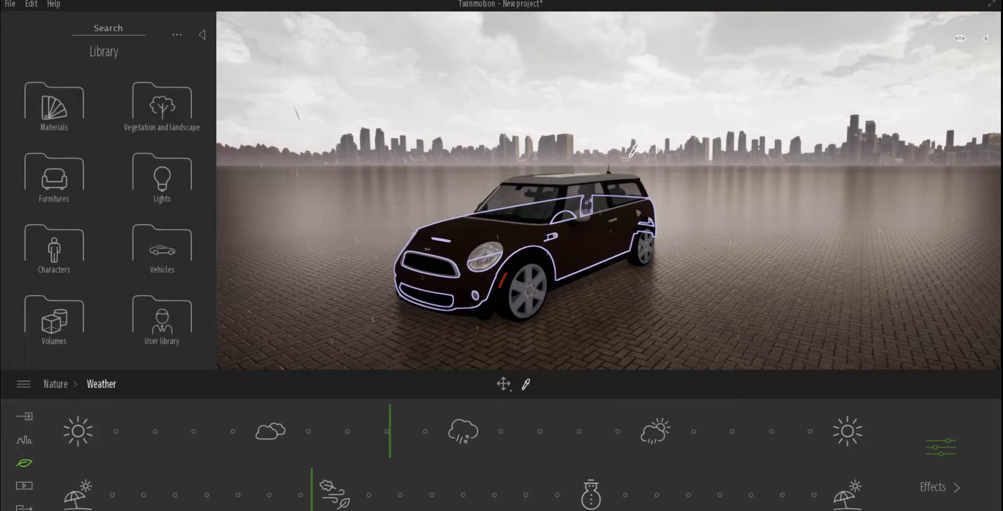
click(504, 385)
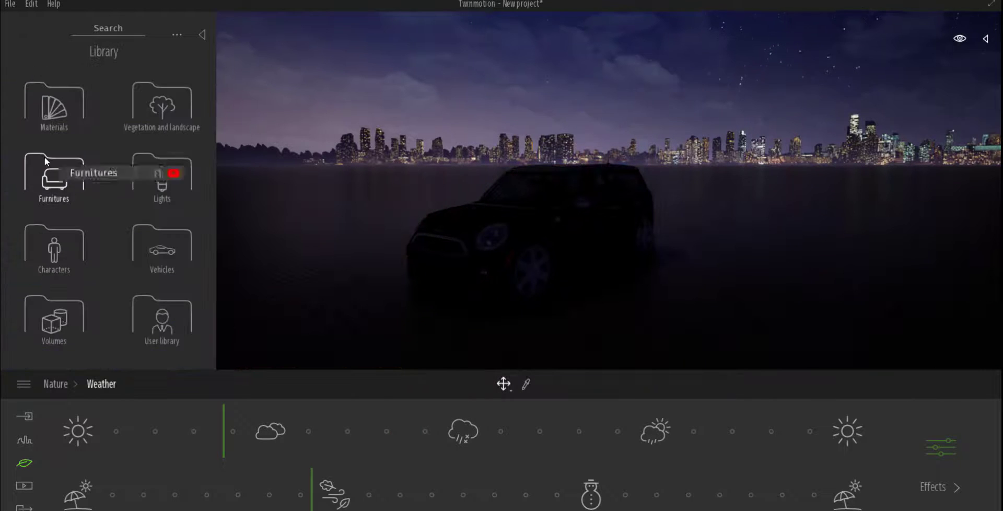
Place Heroix streetlights from the city furniture library on the paving beside the car.
click(45, 157)
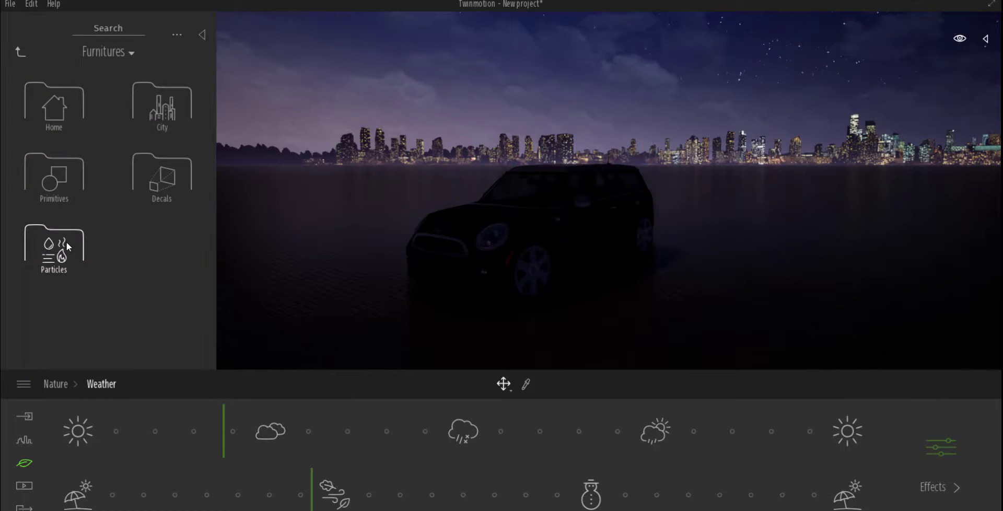
click(162, 104)
click(159, 282)
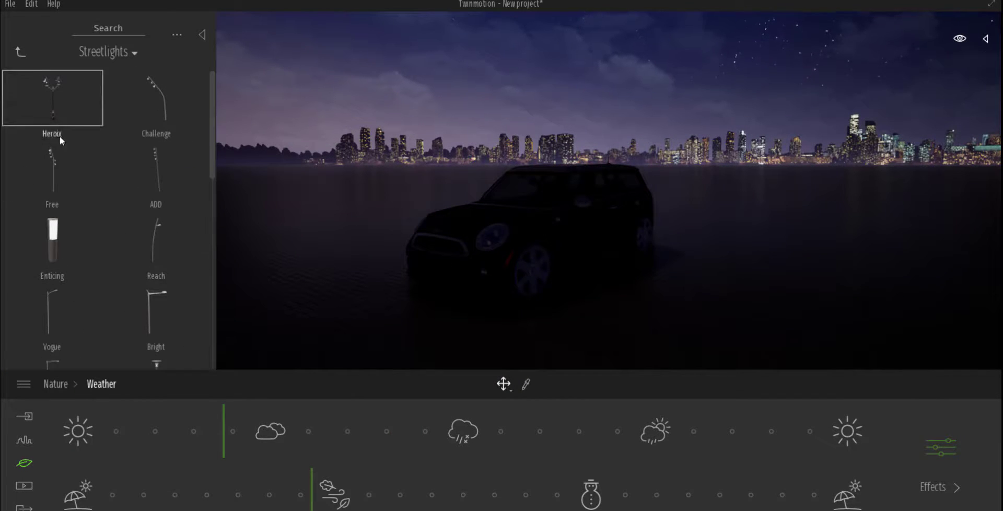
drag(59, 135, 681, 262)
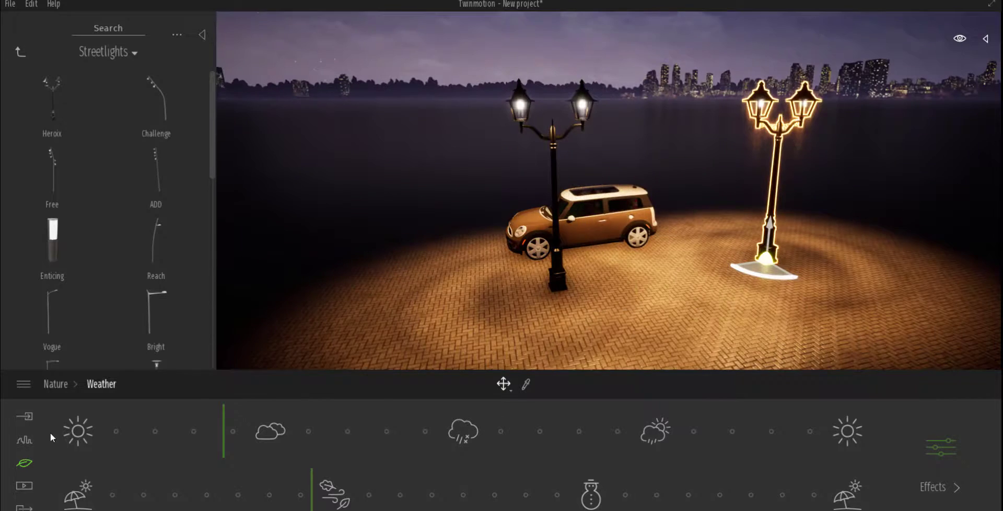
Sample the streetlight's glass, choose another material from the scene's material list, and adjust its detailed settings.
click(24, 415)
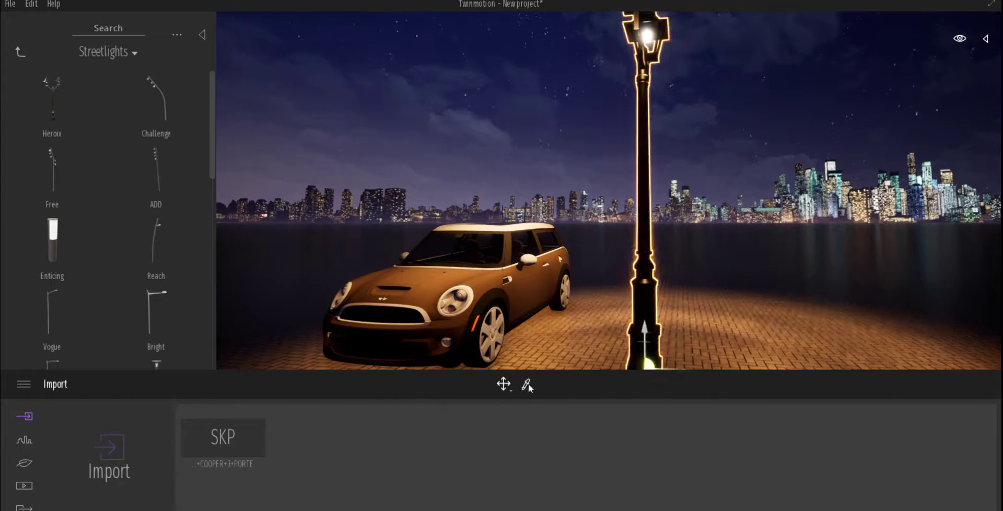
click(646, 36)
click(503, 384)
click(300, 502)
scroll(224, 486, down, 10)
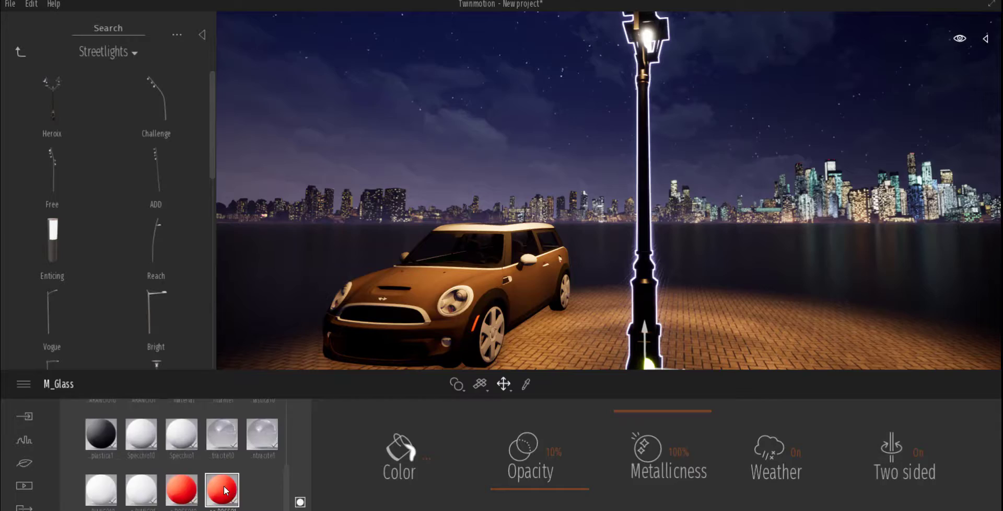
click(141, 461)
click(907, 487)
drag(646, 460, 661, 459)
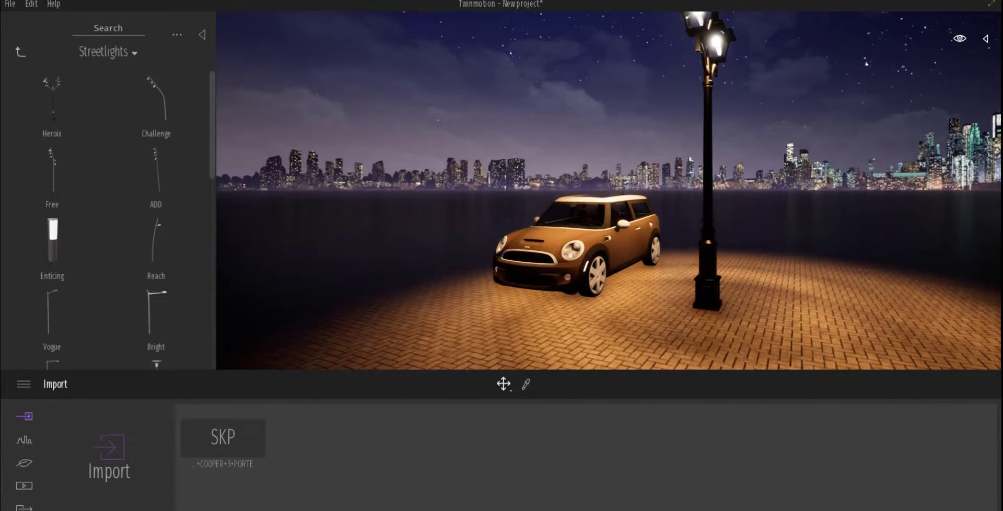
Set the night lighting to ambient 3.10, white balance 8000K, GI 3.55 and moon power 1.96.
click(24, 439)
click(25, 465)
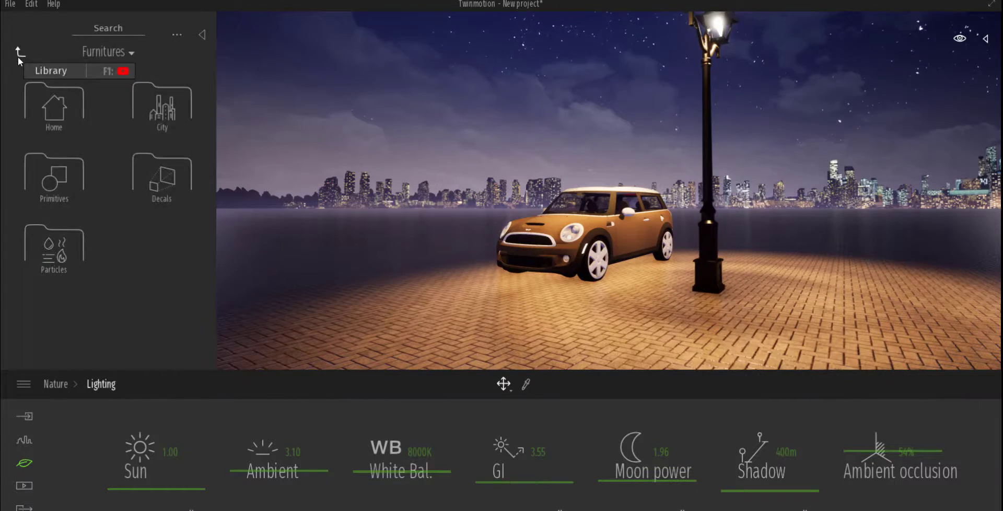
Apply the Grass 3 material from the natural ground materials to the ground around the car.
click(18, 57)
click(51, 112)
click(54, 325)
click(155, 107)
drag(55, 170, 413, 261)
middle_drag(412, 261, 363, 308)
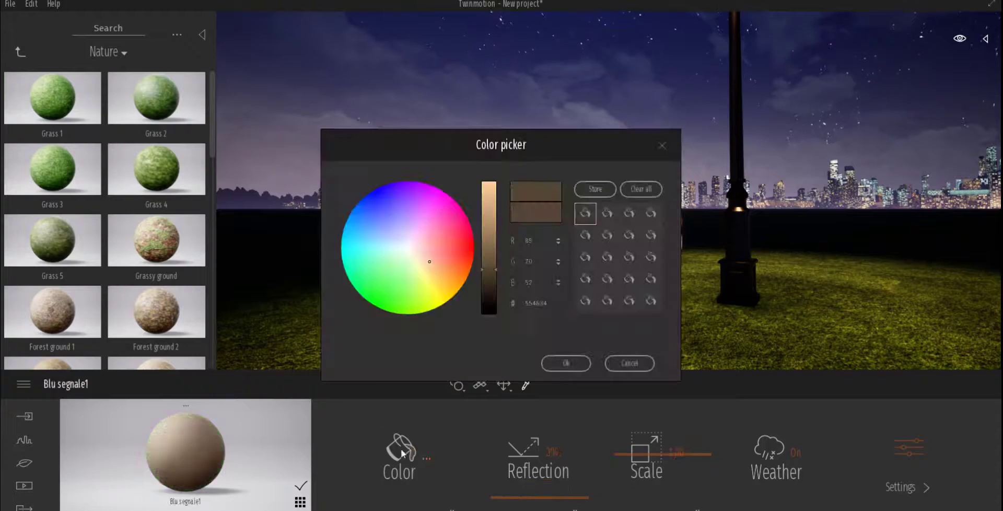
Recolour the car body's paint to a greyish blue and return to the ground materials folder.
drag(501, 143, 795, 284)
click(703, 386)
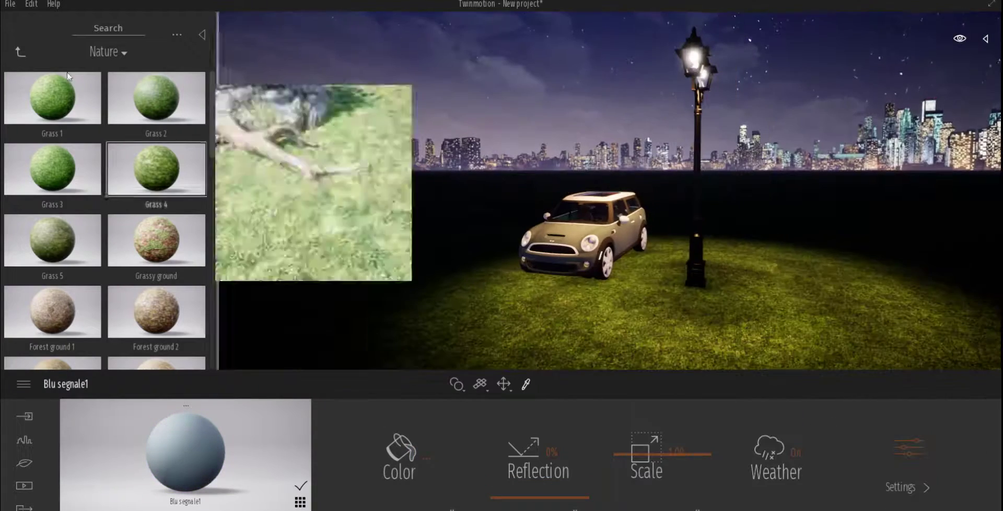
click(20, 52)
Set up vegetation painting with Long grass 01 and a brush diameter of 0.4 m.
click(24, 440)
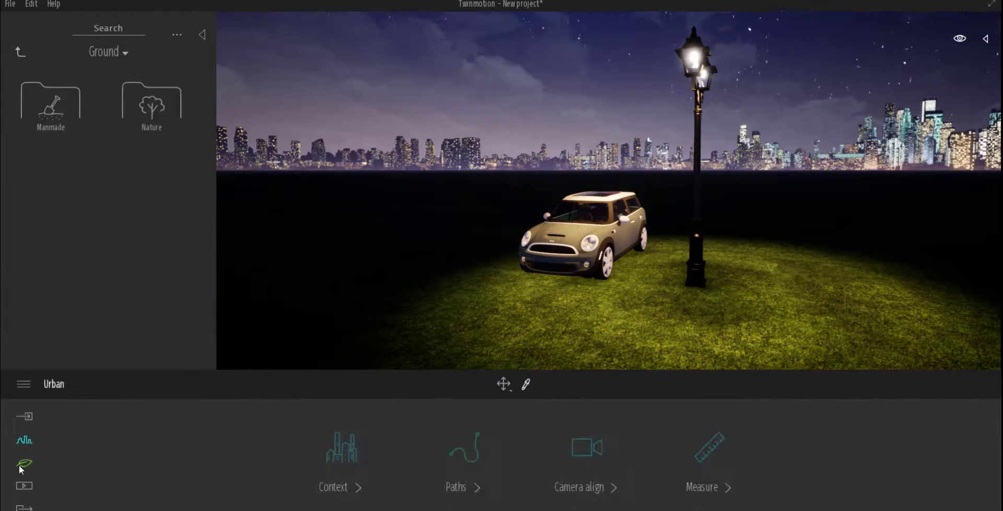
click(21, 465)
click(280, 453)
click(124, 442)
drag(823, 489, 838, 506)
click(832, 453)
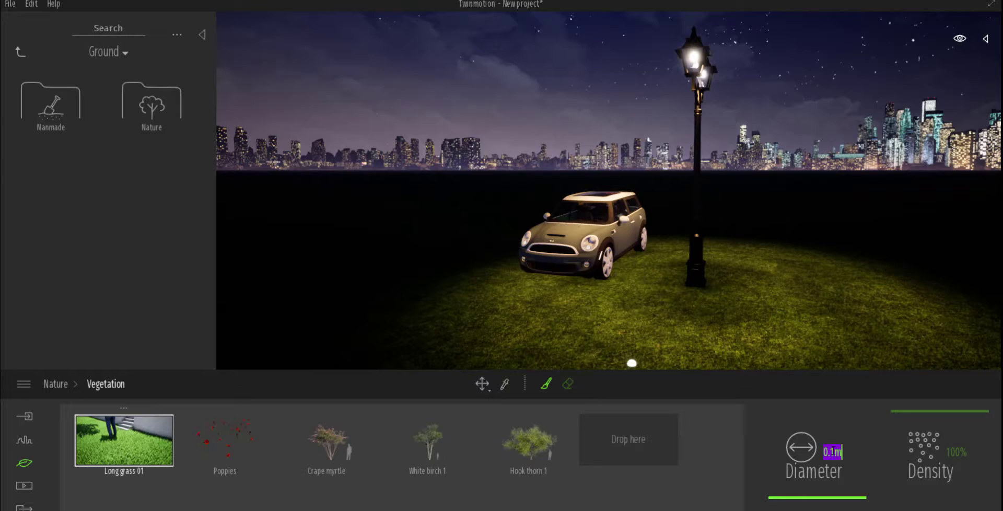
text(0.4)
key(Return)
Paint long grass over the ground in front of and around the car and streetlight.
mouse_move(514, 298)
mouse_down()
mouse_move(675, 273)
mouse_move(825, 278)
mouse_move(456, 310)
mouse_move(828, 259)
mouse_move(500, 267)
mouse_up()
shift+middle_drag(500, 268, 411, 287)
mouse_move(544, 279)
mouse_down()
mouse_move(510, 271)
mouse_move(548, 337)
mouse_up()
mouse_move(731, 337)
shift+middle_down()
mouse_move(815, 340)
mouse_move(656, 300)
mouse_move(659, 308)
shift+middle_up()
scroll(688, 325, up, 3)
scroll(659, 308, down, 2)
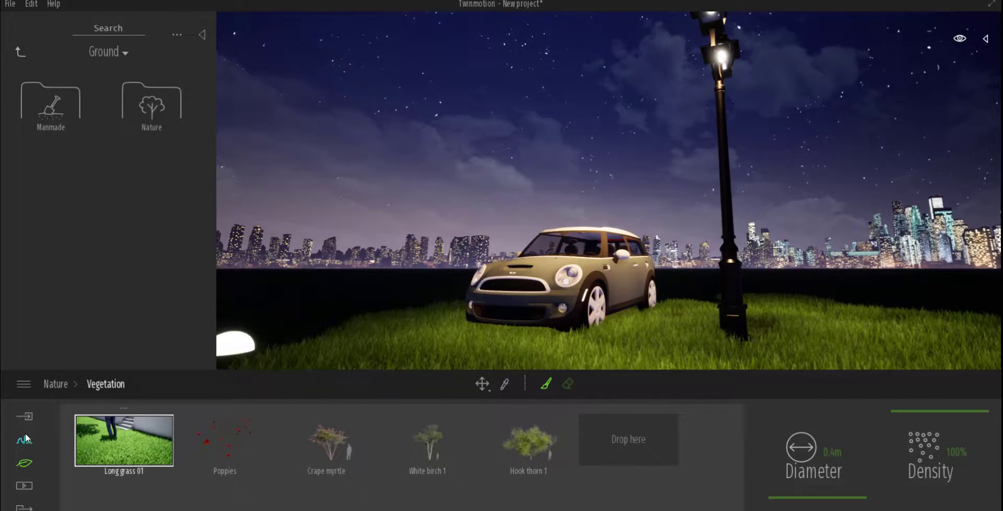
Select Hook thorn 1 as the vegetation to paint and return to the nature settings.
click(522, 444)
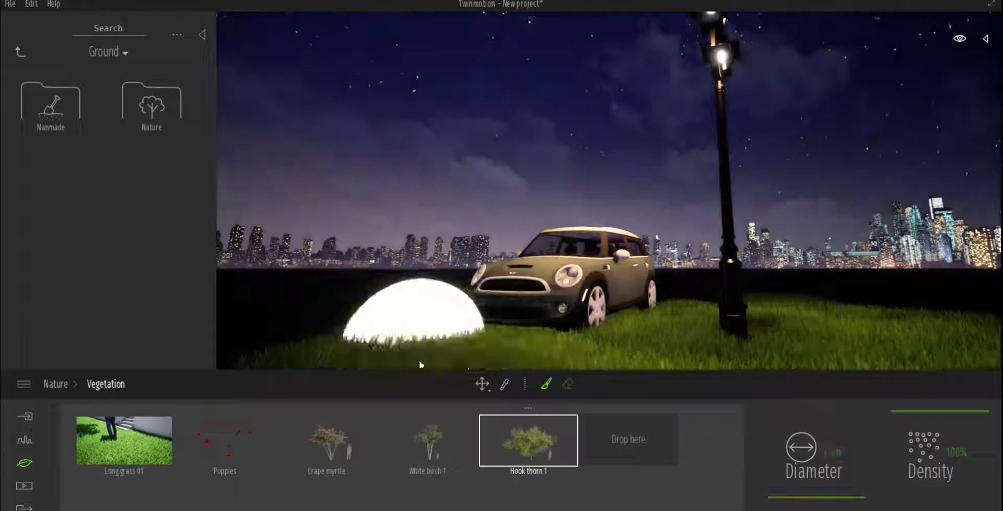
click(24, 463)
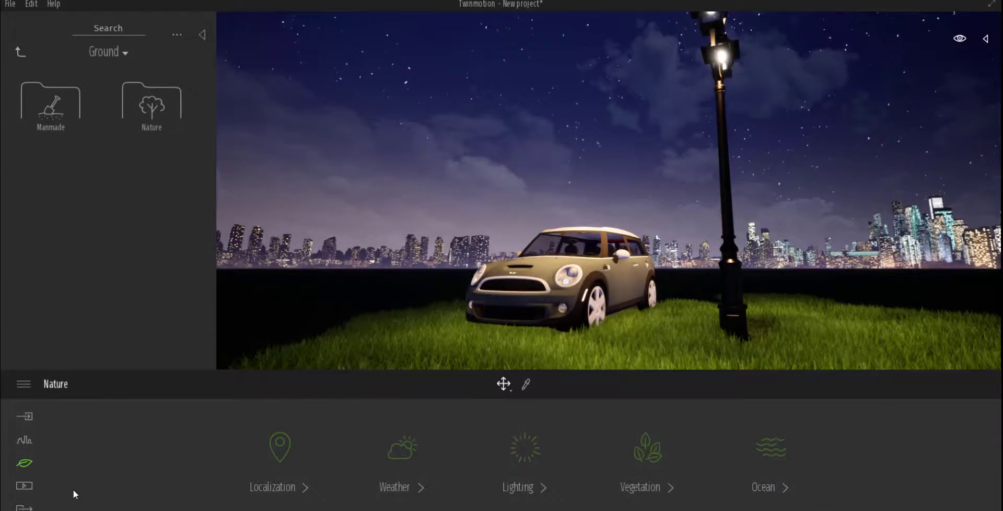